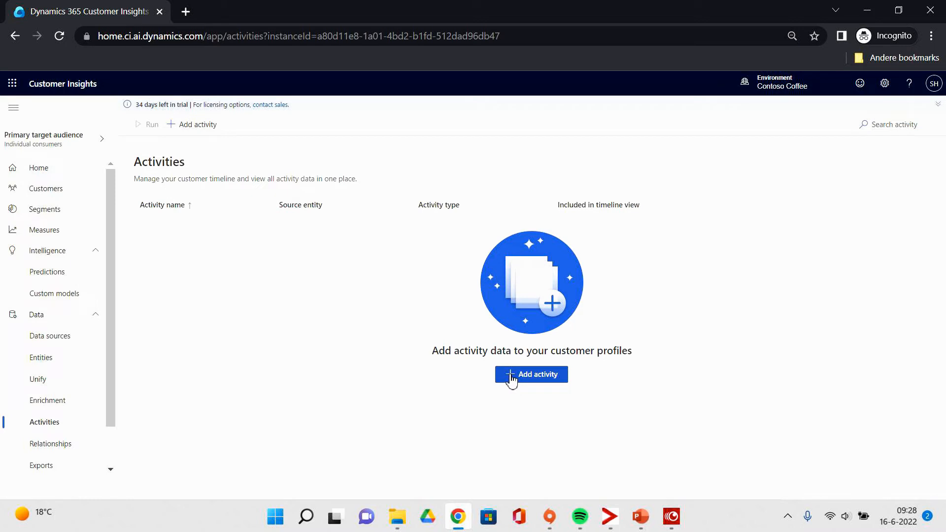
Add an activity named OnlinePurchases based on the OnlinePurchases : OnlinePurchases entity, with PurchaseId as its primary key
{"action": "left_click", "coordinate": [512, 377]}
{"action": "left_click", "coordinate": [411, 217]}
{"action": "type", "text": "OnlinePurchases"}
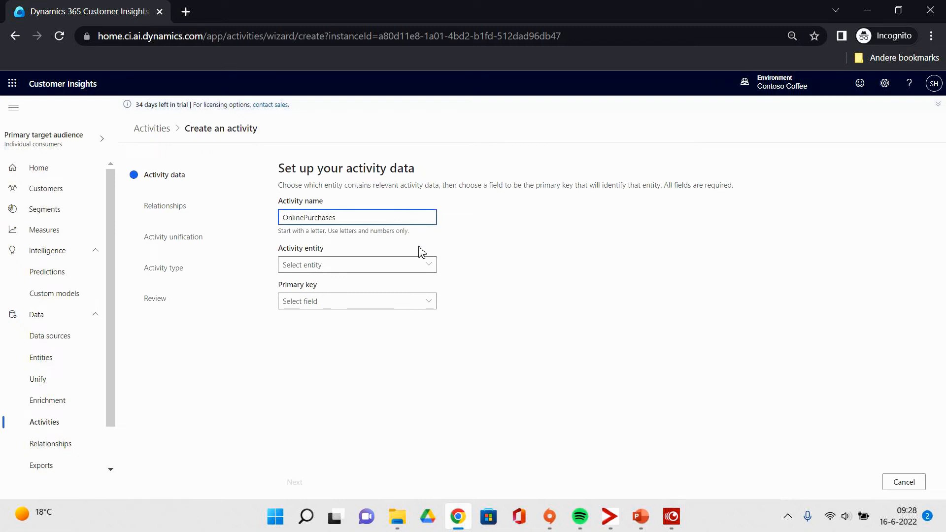
{"action": "left_click", "coordinate": [418, 266]}
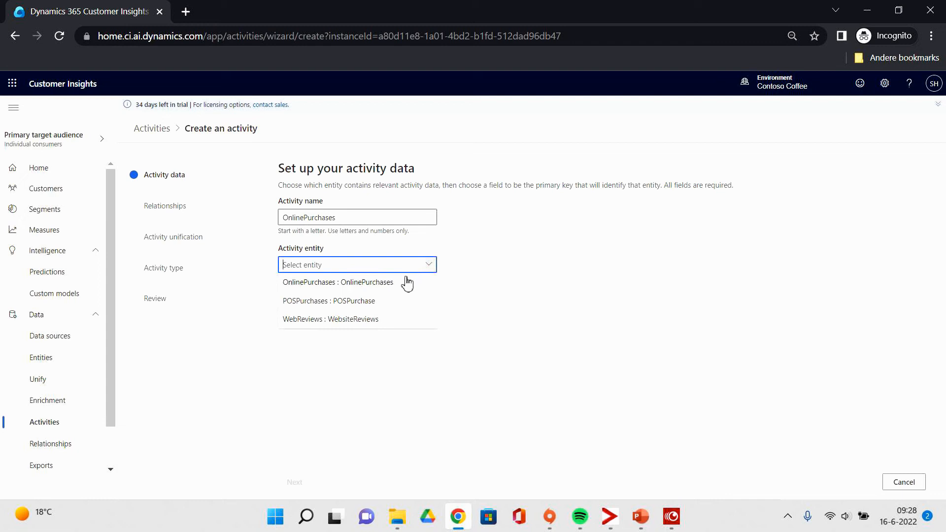
{"action": "left_click", "coordinate": [407, 283]}
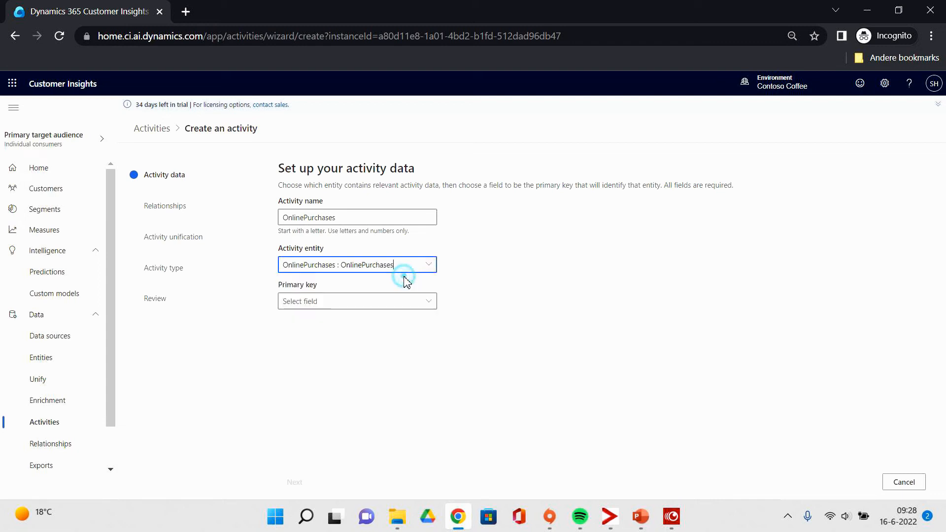
{"action": "left_click", "coordinate": [435, 310]}
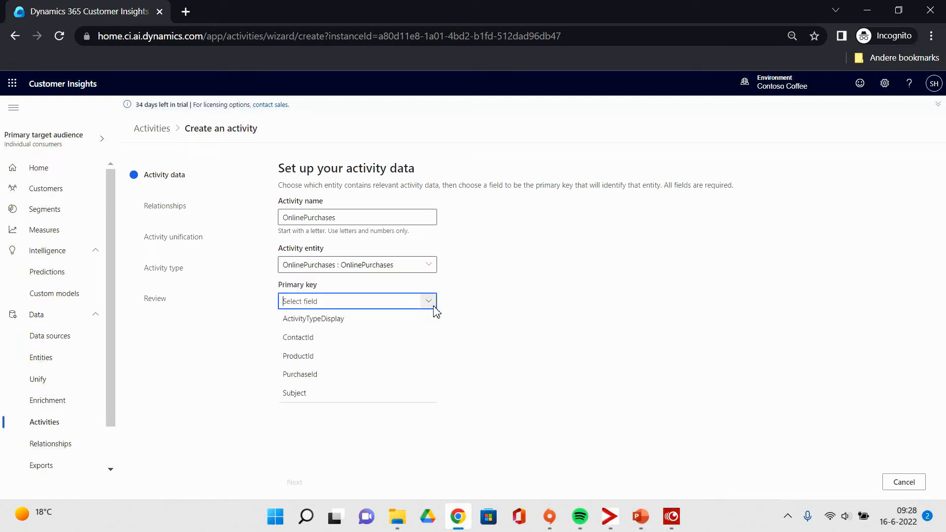
{"action": "left_click", "coordinate": [328, 381]}
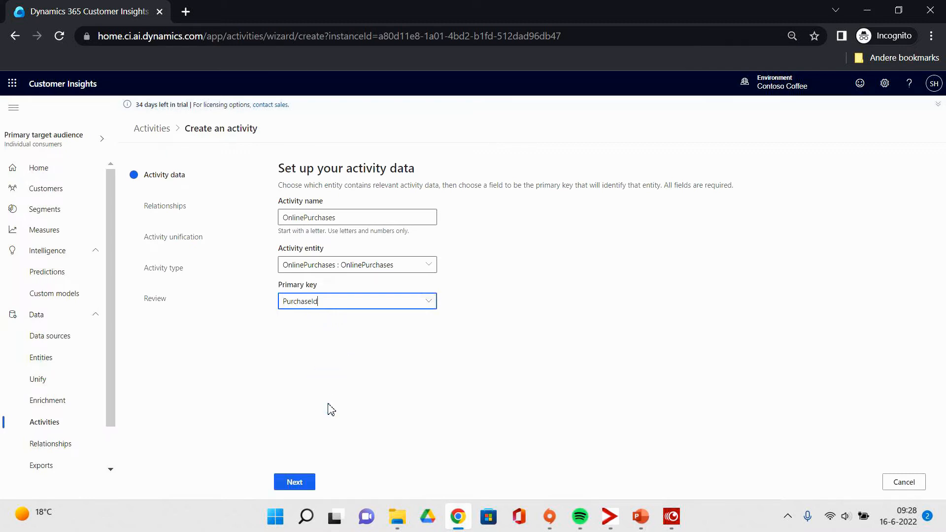
{"action": "left_click", "coordinate": [299, 483]}
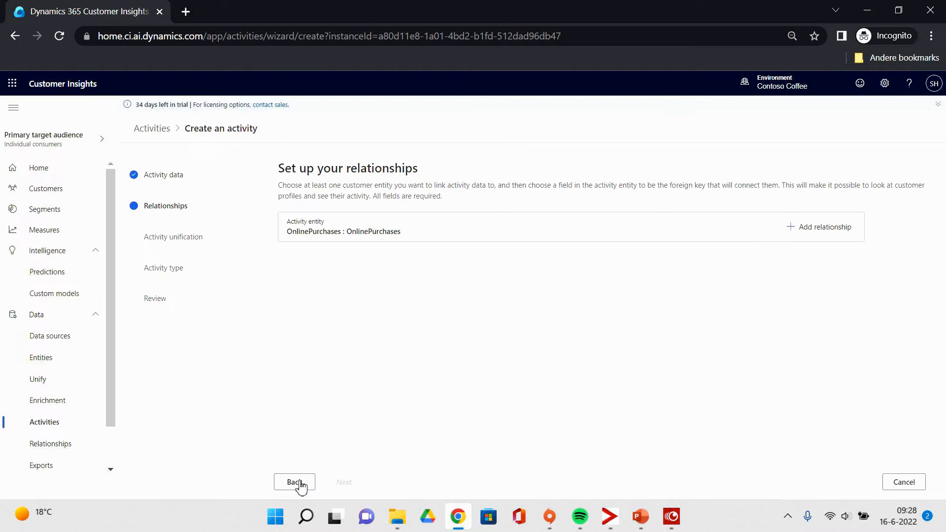
Add a relationship path from the foreign key ContactId to the Contacts : eCommerceContacts entity and continue to activity unification
{"action": "left_click", "coordinate": [830, 235]}
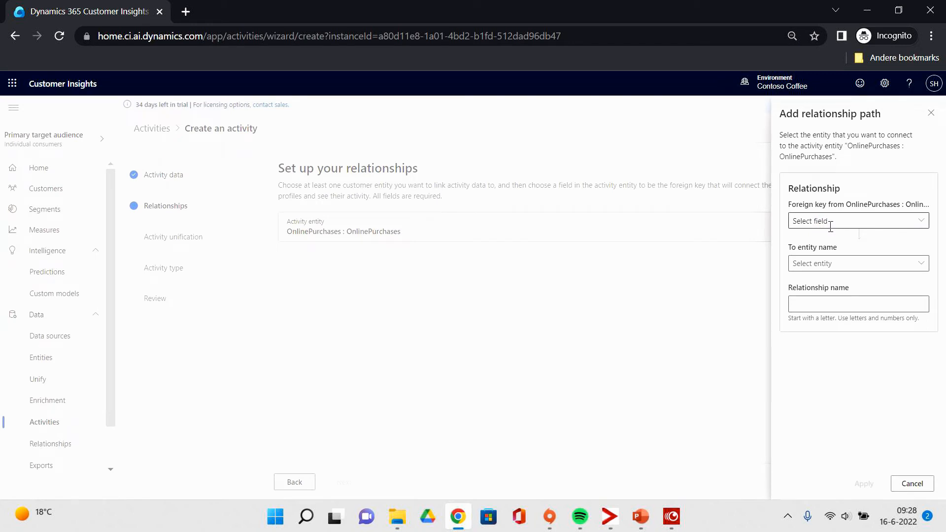
{"action": "left_click", "coordinate": [830, 222]}
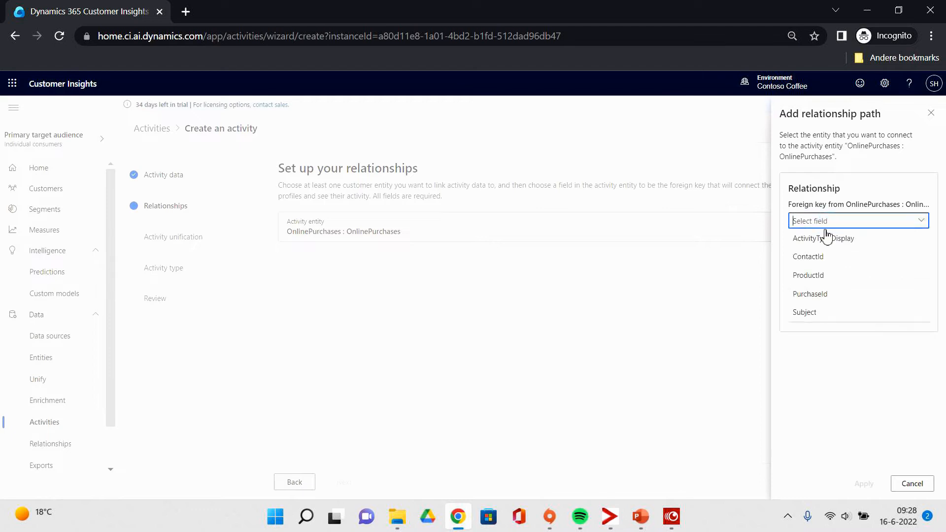
{"action": "left_click", "coordinate": [827, 268]}
{"action": "left_click", "coordinate": [831, 268]}
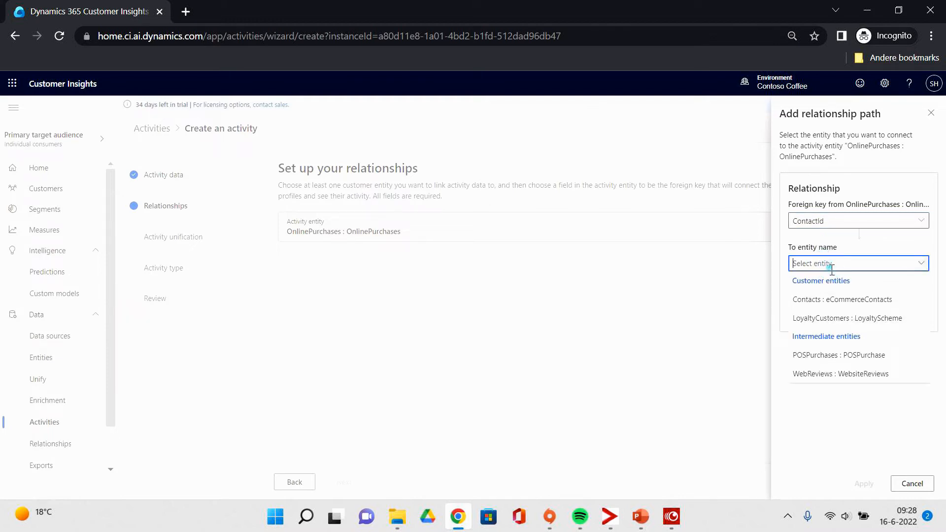
{"action": "left_click", "coordinate": [857, 301]}
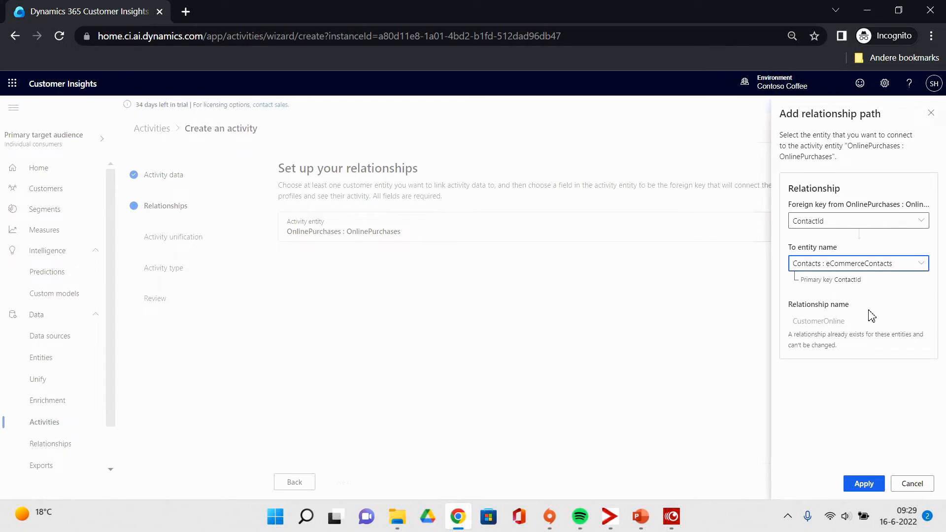
{"action": "left_click", "coordinate": [864, 483]}
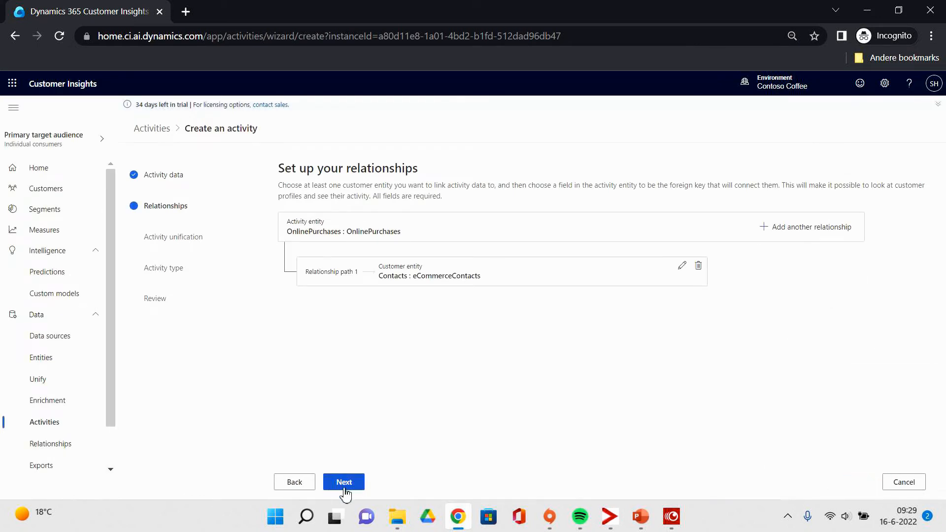
{"action": "left_click", "coordinate": [344, 482]}
Map the event activity to ActivityTypeDisplay, the timestamp to PurchasedOn and the additional detail to Subject
{"action": "left_click", "coordinate": [327, 217]}
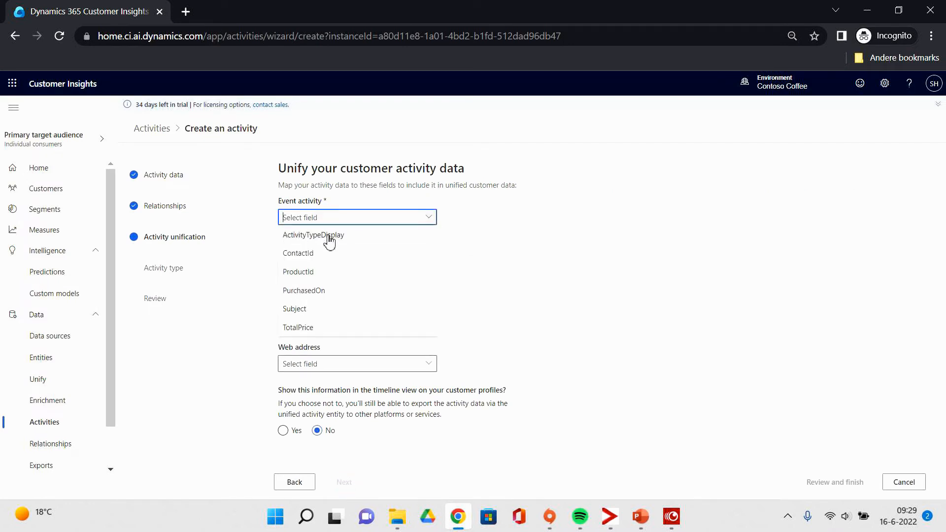
{"action": "left_click", "coordinate": [365, 237]}
{"action": "left_click", "coordinate": [365, 254]}
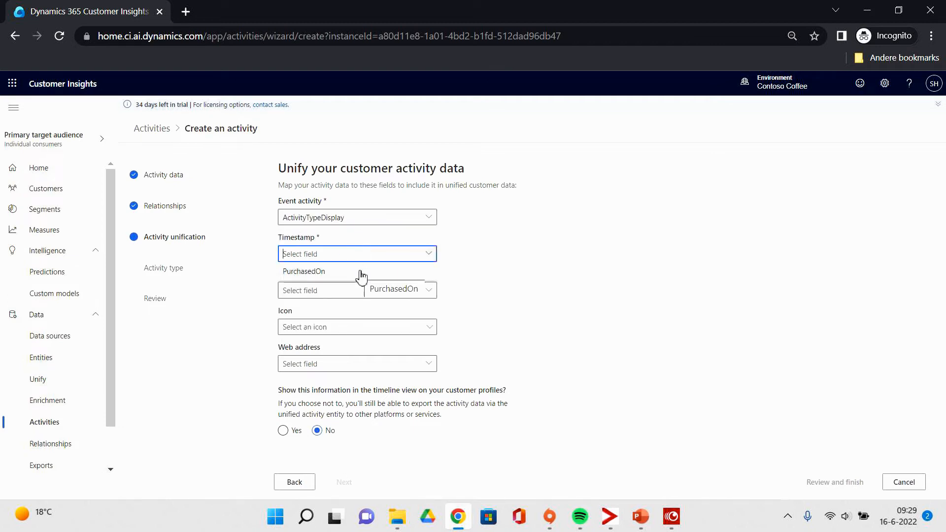
{"action": "left_click", "coordinate": [360, 275]}
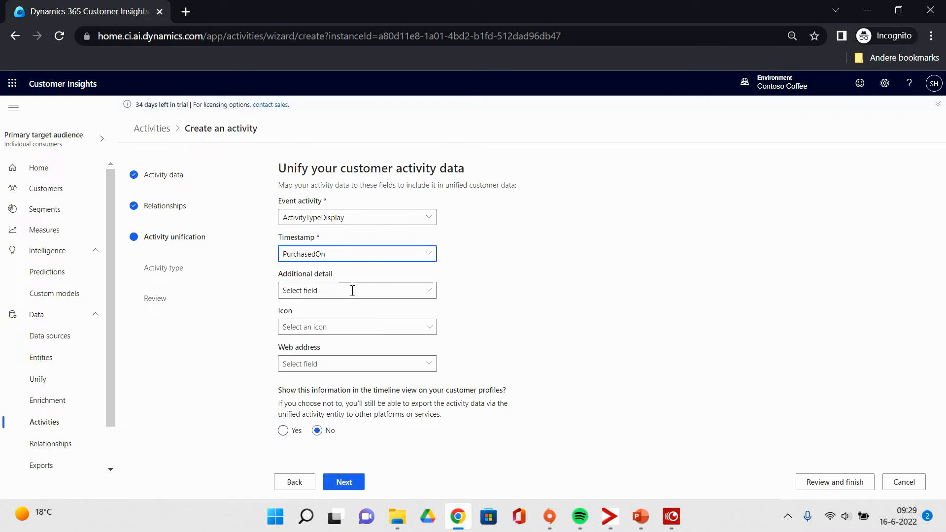
{"action": "left_click", "coordinate": [352, 290]}
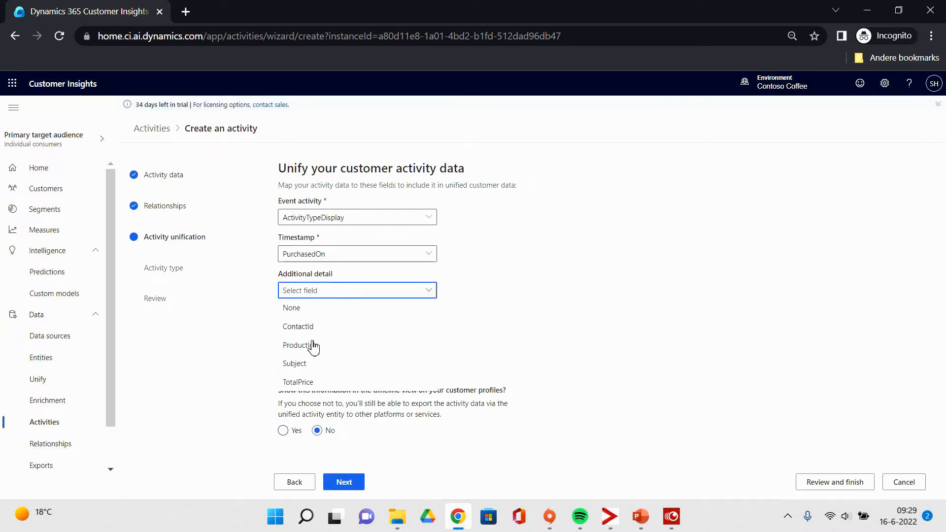
{"action": "left_click", "coordinate": [308, 364]}
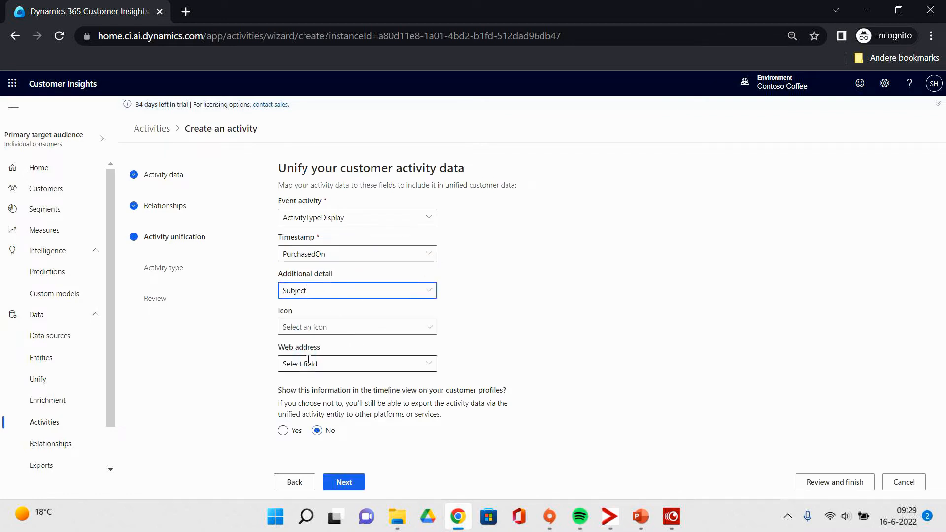
Give the activity the globe icon, include it in the customer profile timeline view, and continue to the activity type
{"action": "left_click", "coordinate": [320, 328]}
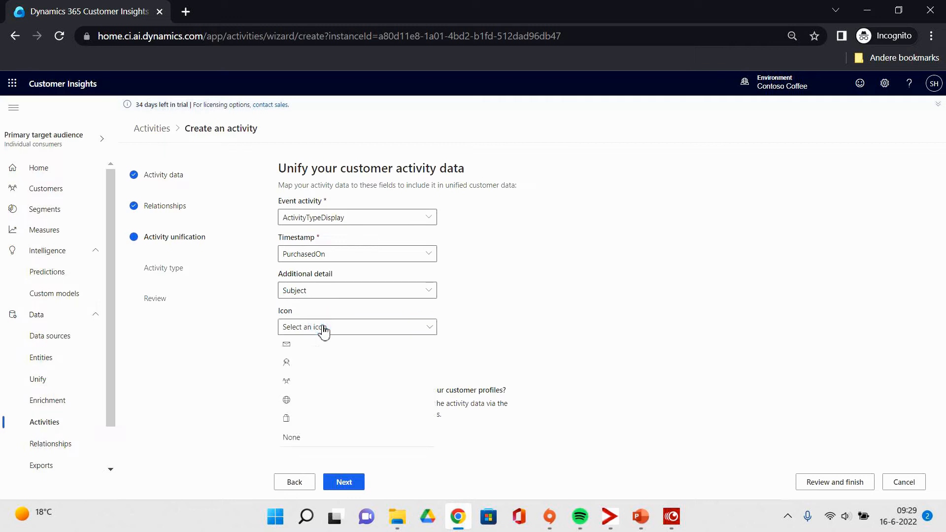
{"action": "left_click", "coordinate": [299, 402]}
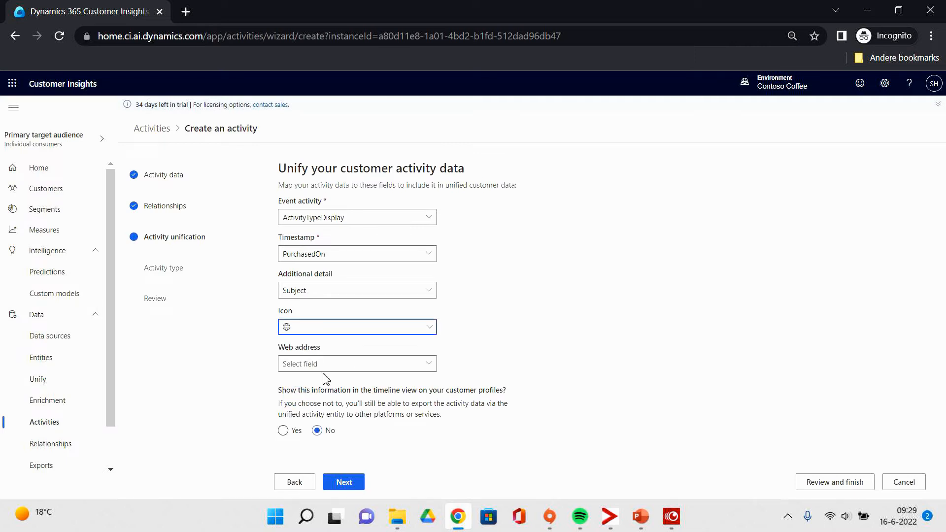
{"action": "left_click", "coordinate": [296, 430]}
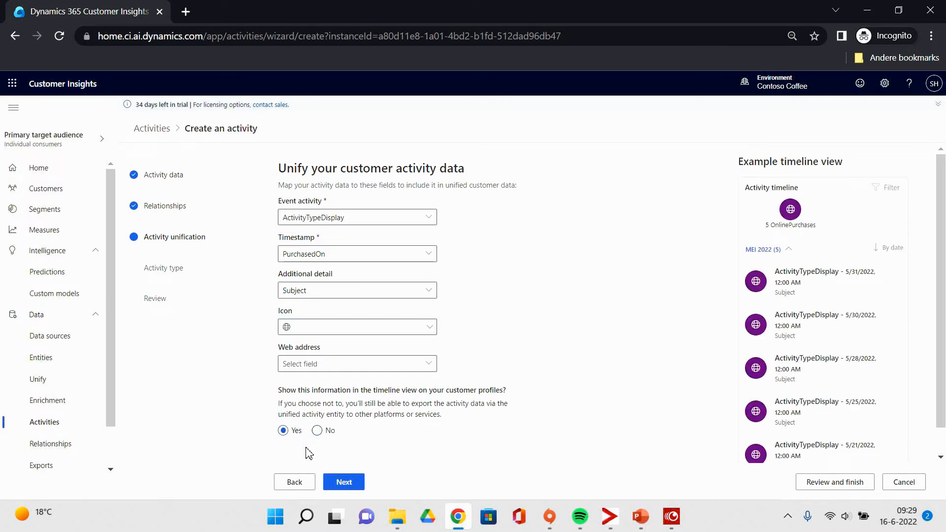
{"action": "left_click", "coordinate": [341, 483]}
Set the activity type to SalesOrder and enable semantic mapping for its attributes
{"action": "left_click", "coordinate": [435, 219]}
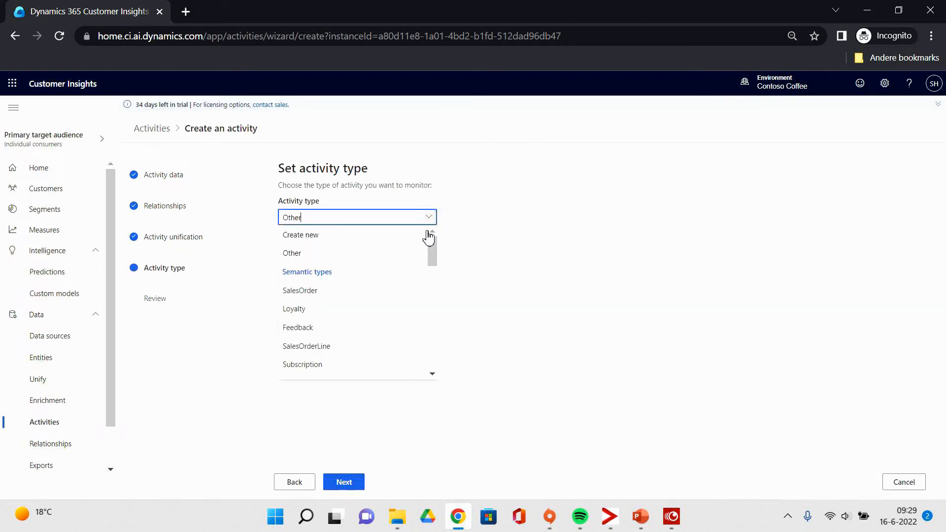
{"action": "left_click", "coordinate": [316, 292]}
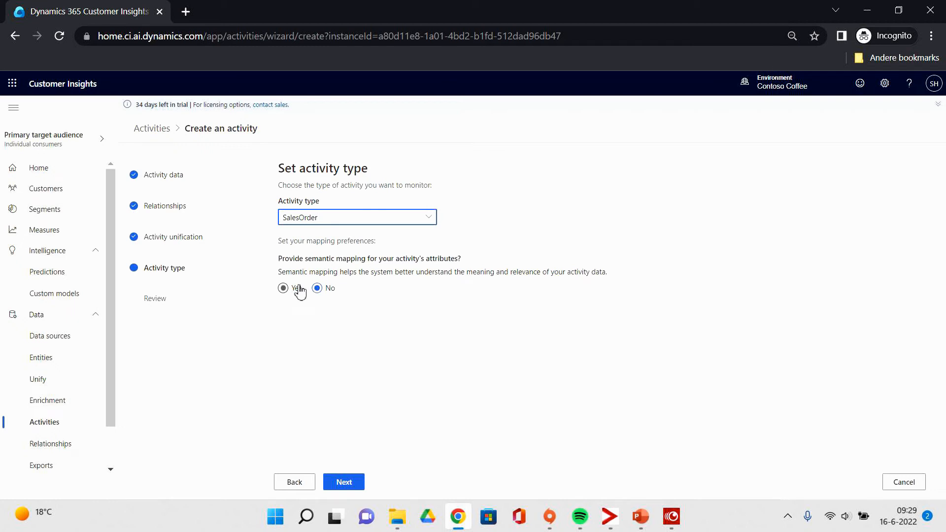
{"action": "left_click", "coordinate": [298, 290]}
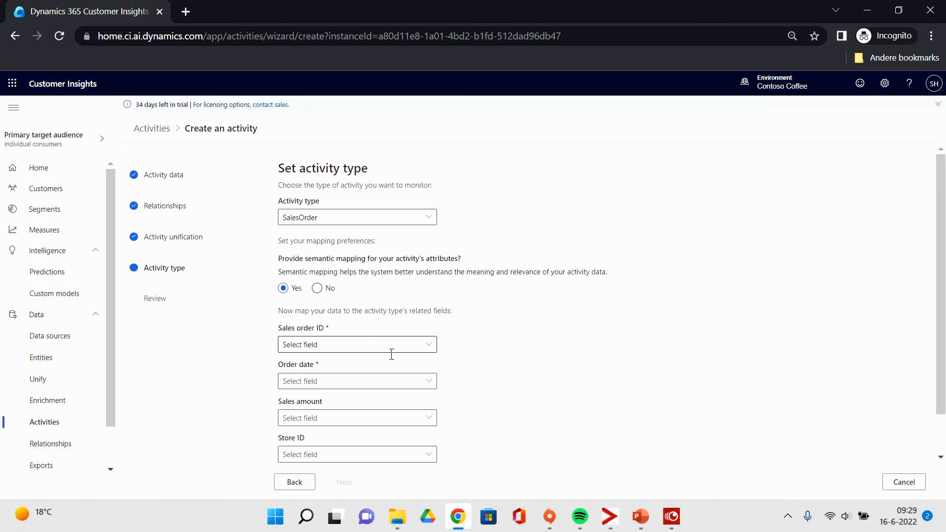
Map sales order ID to PurchaseId, order date to PurchasedOn and sales amount to TotalPrice, and save the activity
{"action": "left_click", "coordinate": [391, 351]}
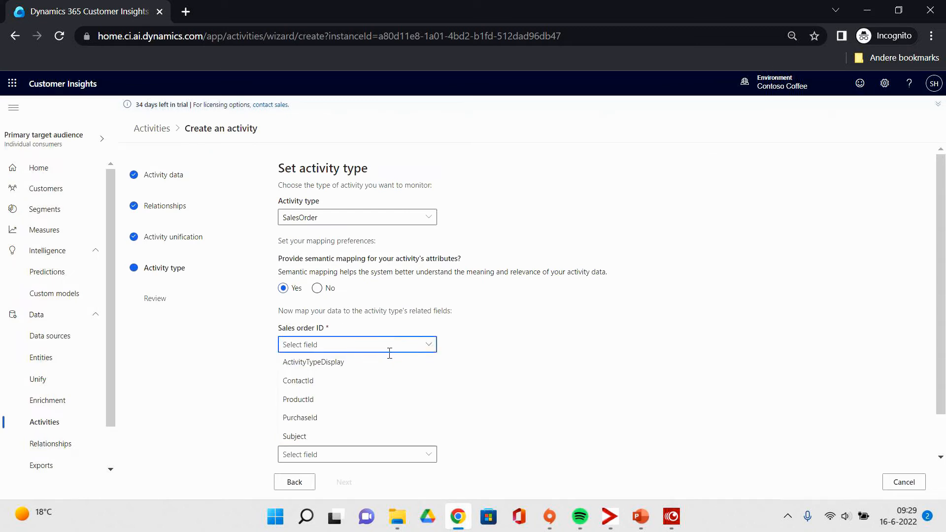
{"action": "left_click", "coordinate": [344, 418]}
{"action": "left_click", "coordinate": [354, 380]}
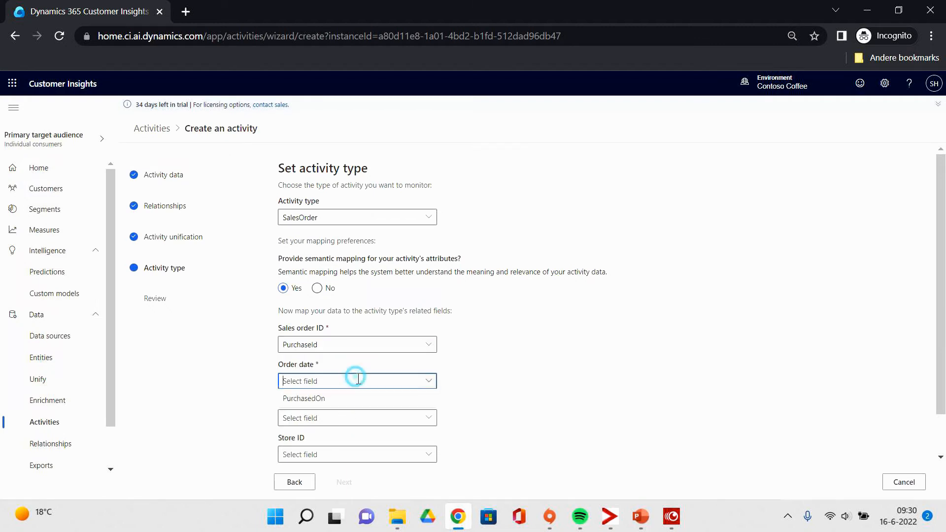
{"action": "left_click", "coordinate": [348, 400]}
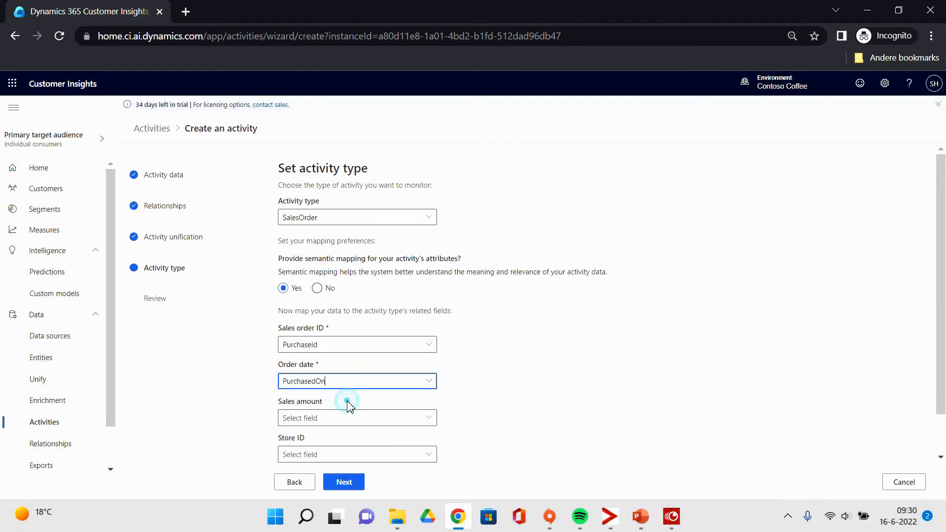
{"action": "left_click", "coordinate": [347, 419]}
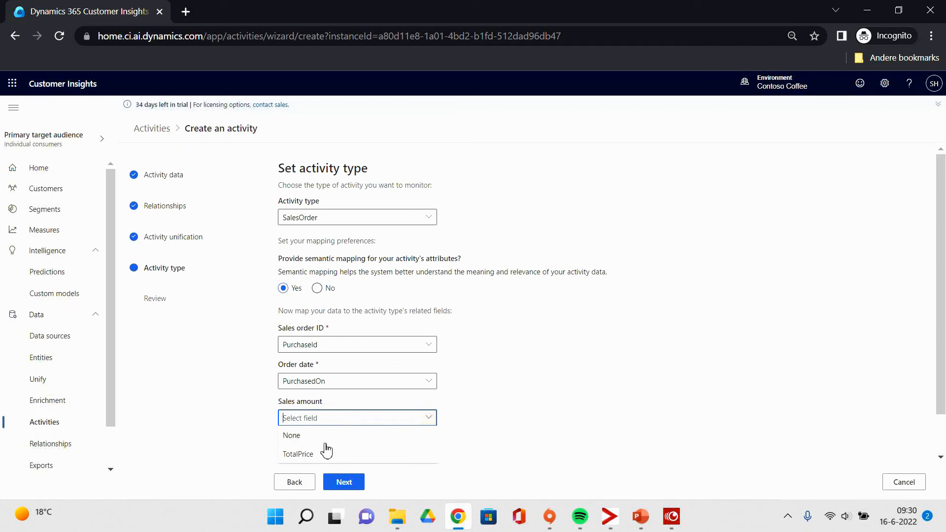
{"action": "left_click", "coordinate": [325, 453]}
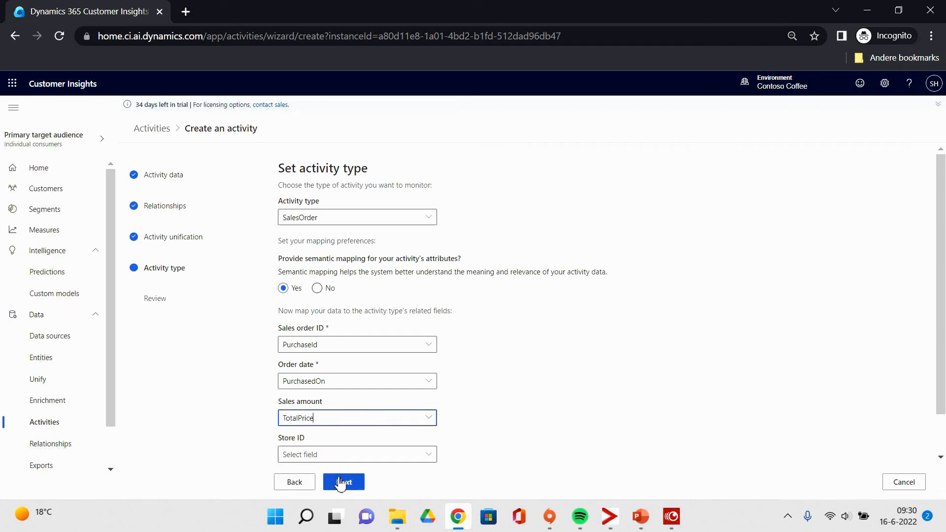
{"action": "left_click", "coordinate": [342, 479]}
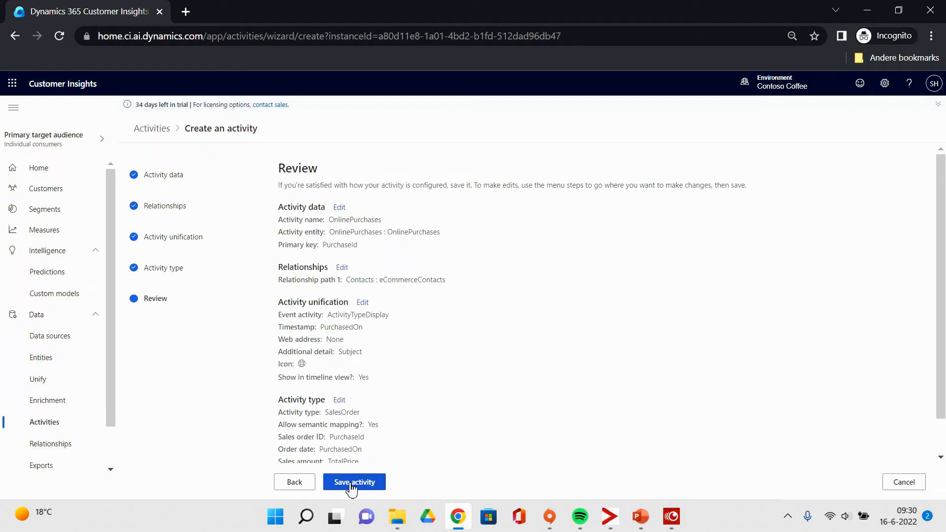
{"action": "left_click", "coordinate": [351, 485]}
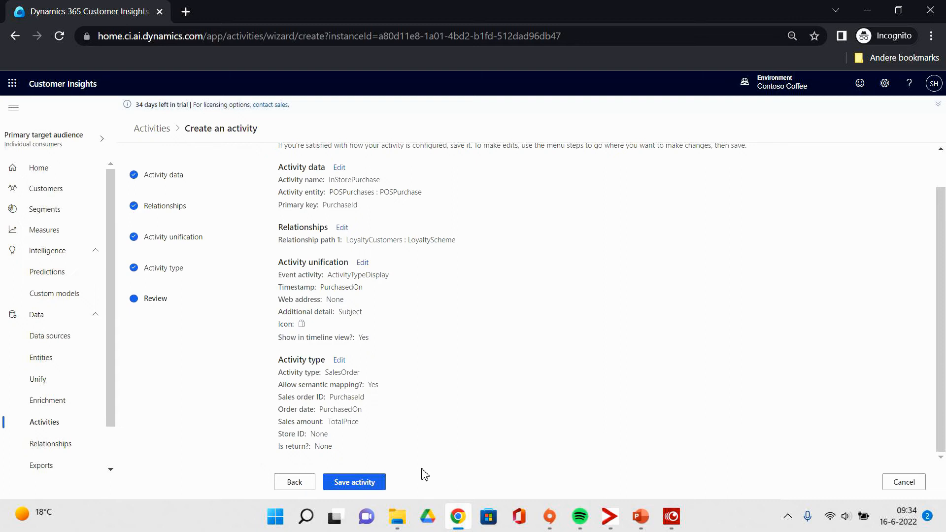
Save the reviewed InStorePurchase activity and return to the activities overview
{"action": "left_click", "coordinate": [362, 487]}
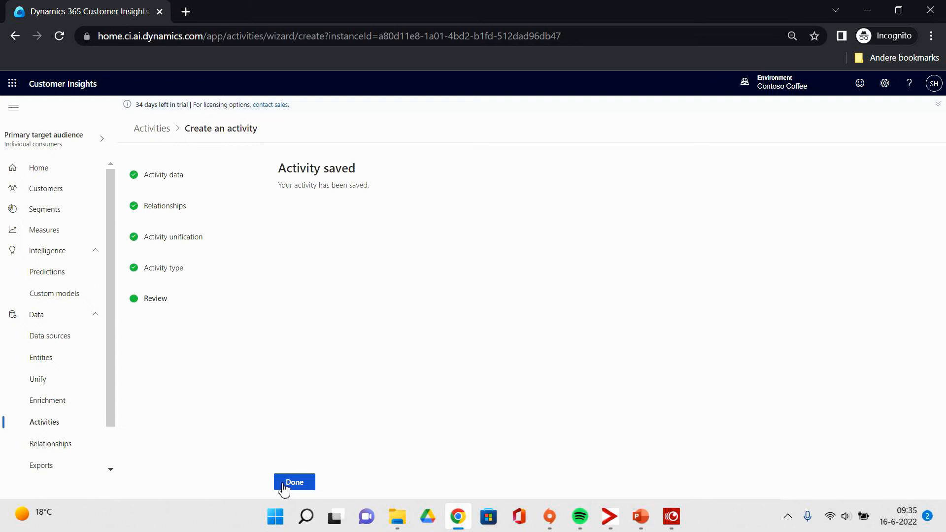
{"action": "left_click", "coordinate": [294, 482]}
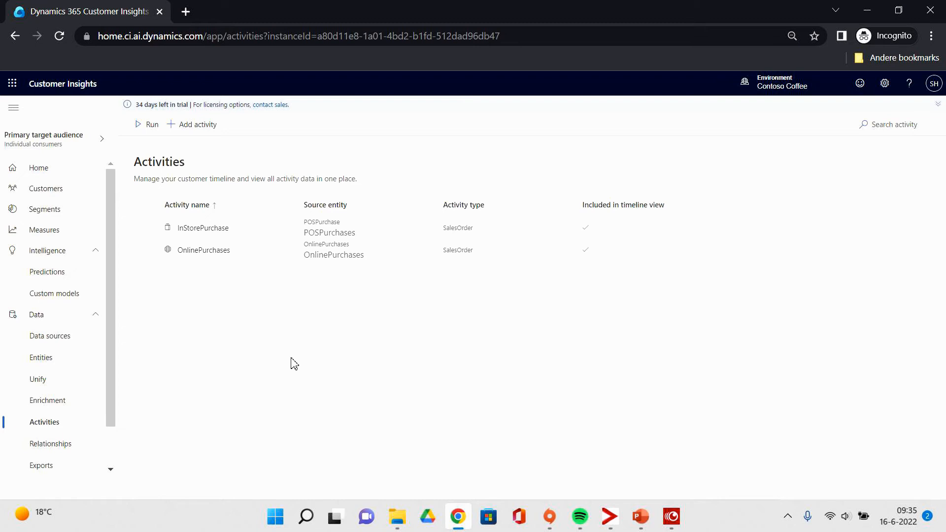
Create an activity named WebReviews on the WebReviews : WebsiteReviews entity with ReviewId as primary key, and continue to the relationships
{"action": "left_click", "coordinate": [206, 127]}
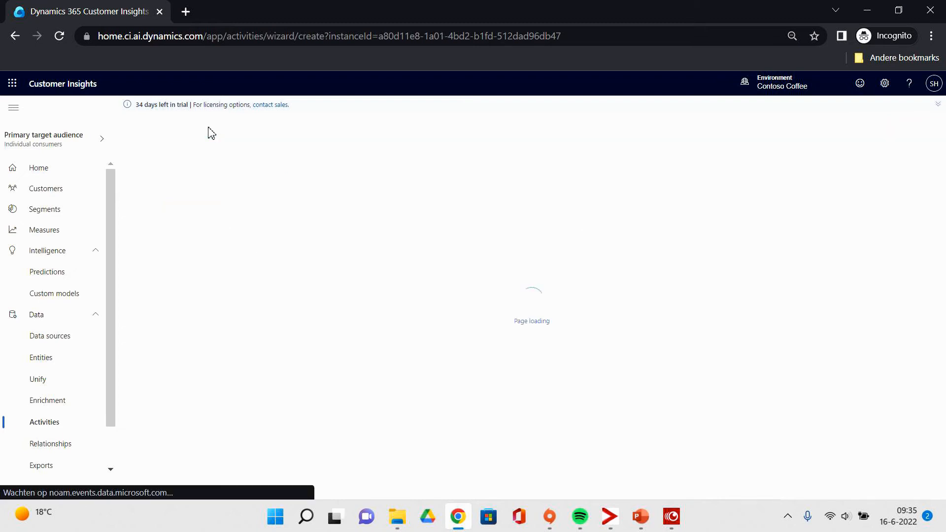
{"action": "left_click", "coordinate": [361, 216]}
{"action": "type", "text": "WebRev"}
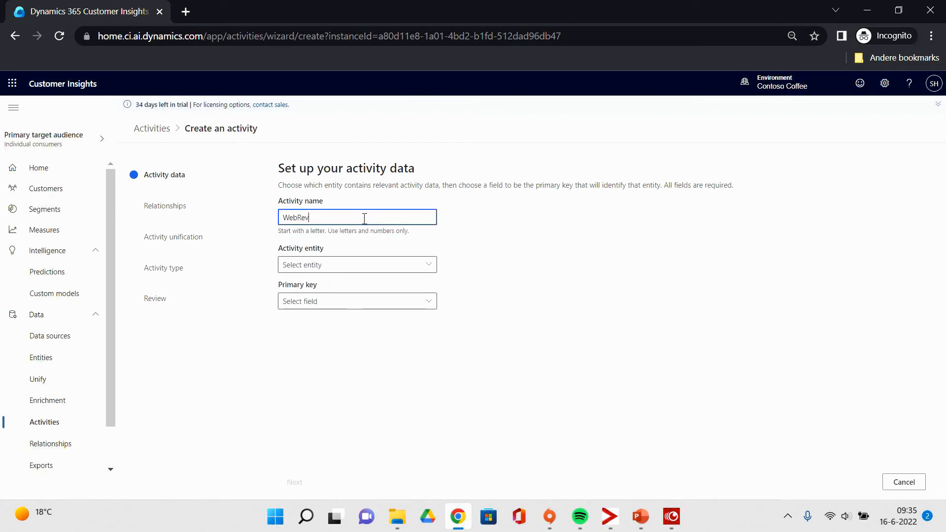
{"action": "type", "text": "iews"}
{"action": "left_click", "coordinate": [382, 265]}
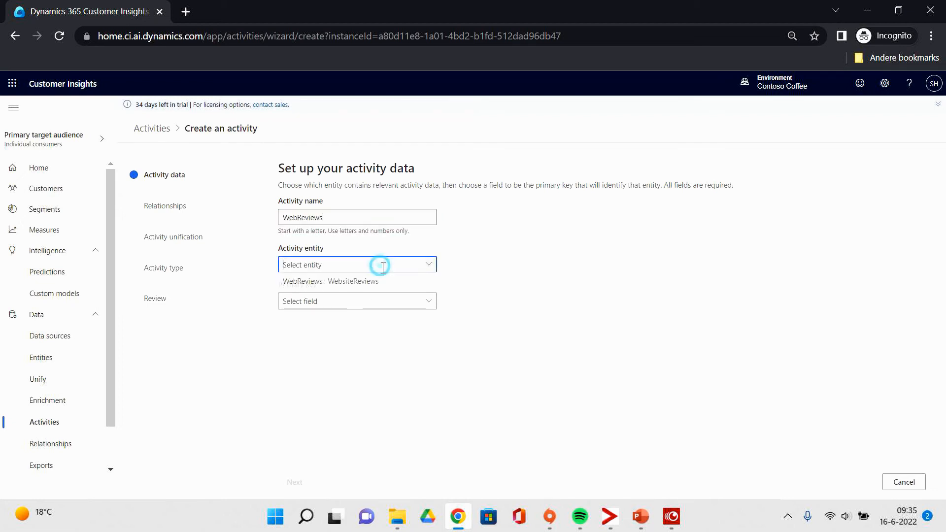
{"action": "left_click", "coordinate": [386, 283]}
{"action": "left_click", "coordinate": [394, 299]}
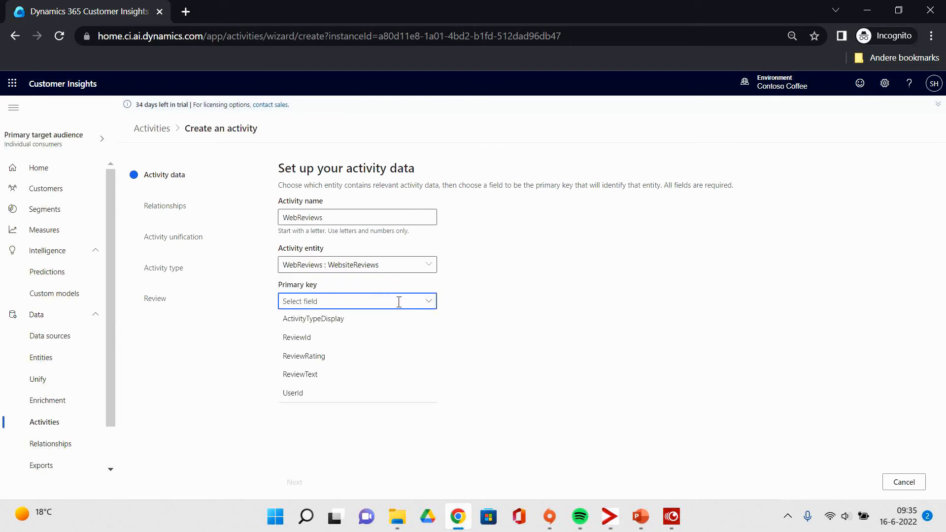
{"action": "left_click", "coordinate": [339, 338]}
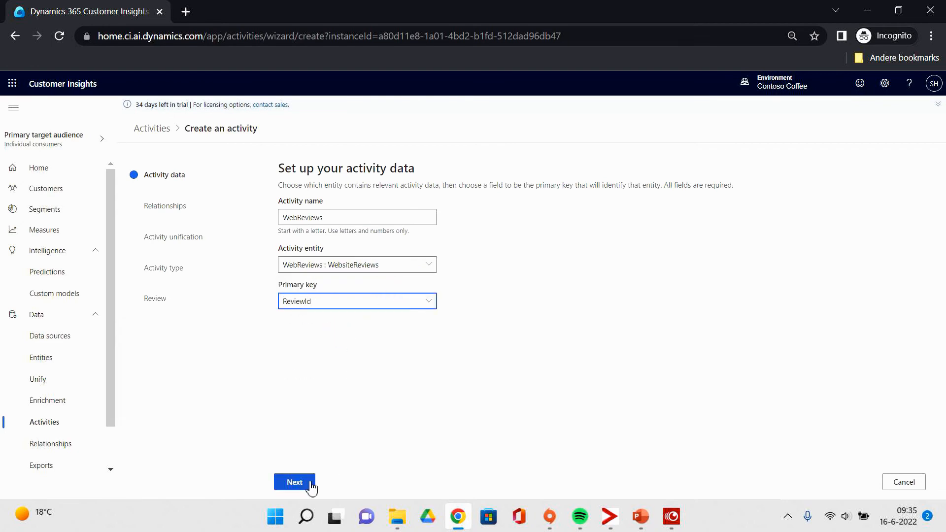
{"action": "left_click", "coordinate": [309, 482]}
Add a relationship named CustomerReviews from foreign key UserId to Contacts : eCommerceContacts, and continue to activity unification
{"action": "left_click", "coordinate": [820, 228]}
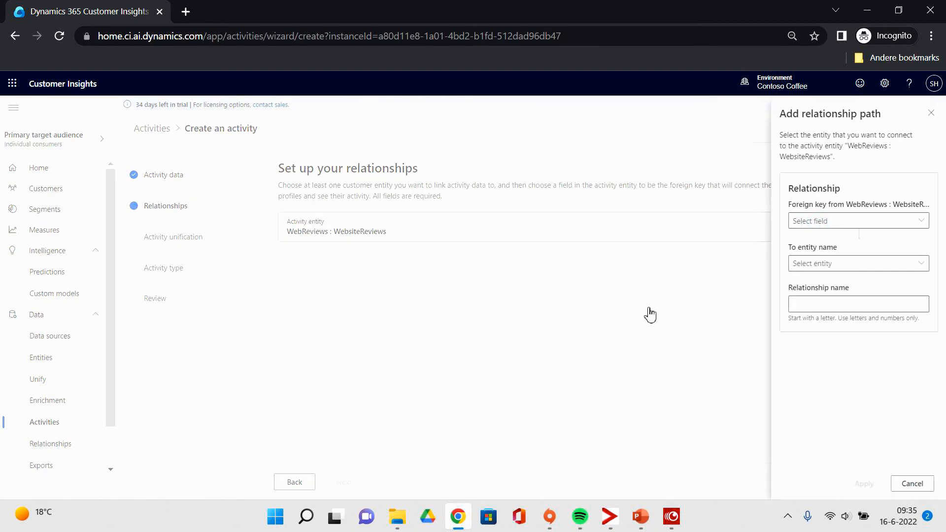
{"action": "left_click", "coordinate": [849, 223]}
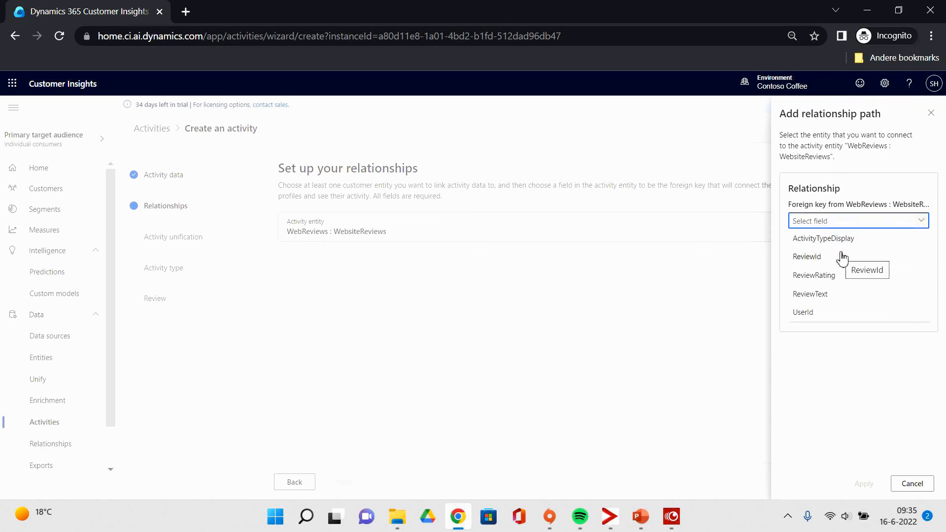
{"action": "left_click", "coordinate": [827, 313]}
{"action": "left_click", "coordinate": [834, 262]}
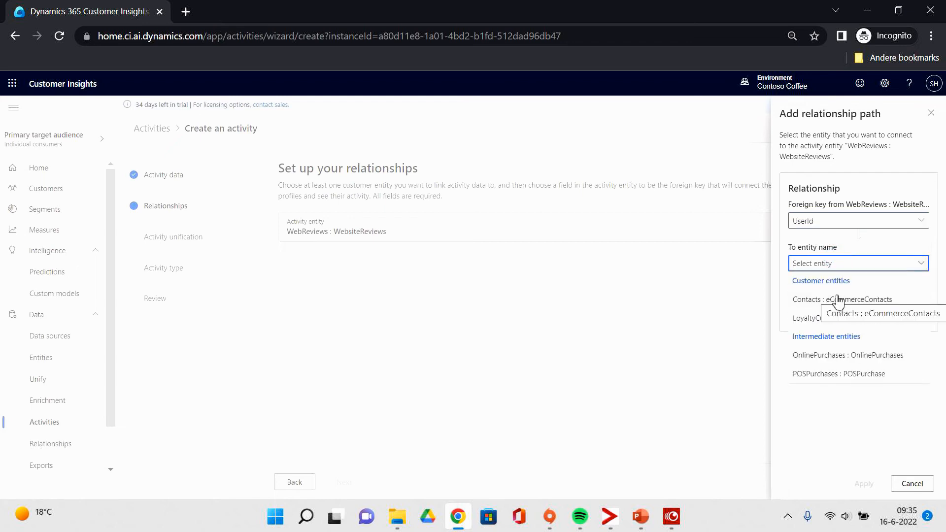
{"action": "left_click", "coordinate": [838, 299]}
{"action": "left_click", "coordinate": [825, 319]}
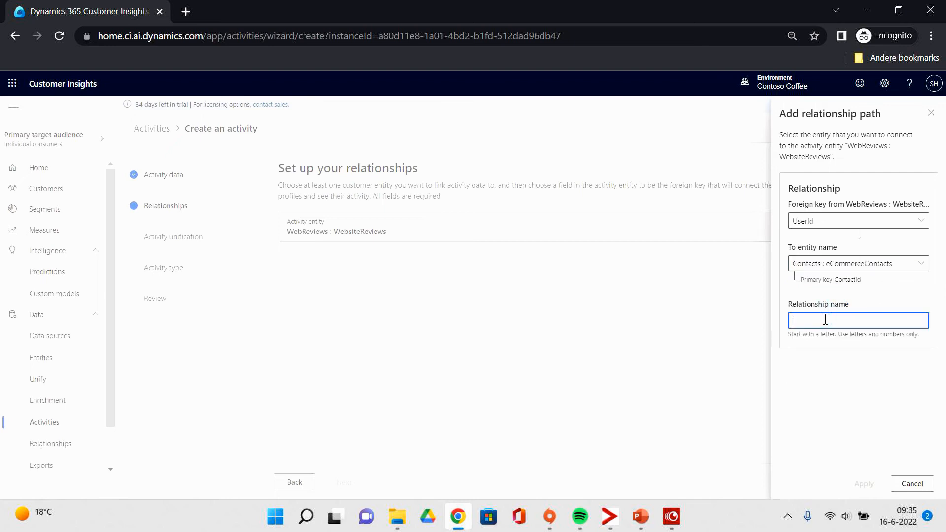
{"action": "type", "text": "Customer"}
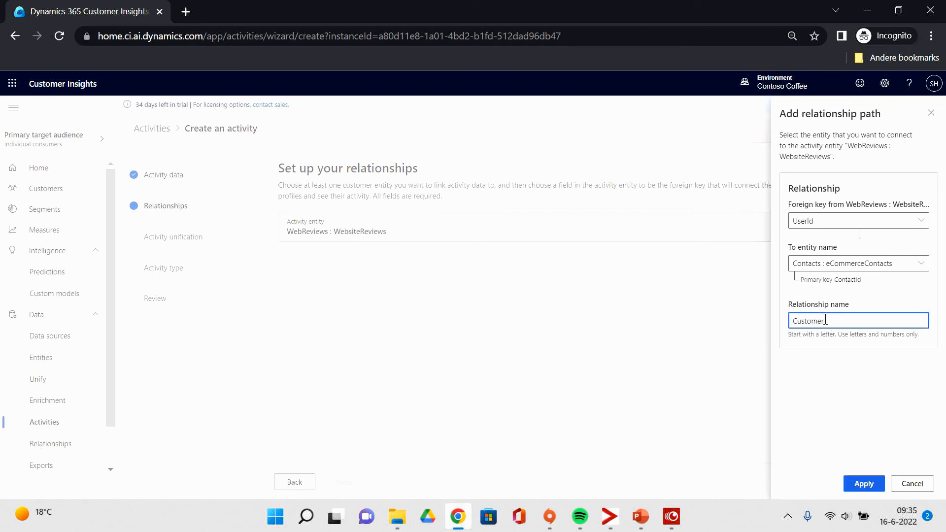
{"action": "type", "text": "Reviews"}
{"action": "left_click", "coordinate": [861, 484]}
{"action": "left_click", "coordinate": [351, 484]}
Map the event activity to ActivityTypeDisplay, the timestamp to ReviewDate and the additional detail to ReviewText
{"action": "left_click", "coordinate": [371, 217]}
{"action": "left_click", "coordinate": [371, 237]}
{"action": "left_click", "coordinate": [371, 254]}
{"action": "left_click", "coordinate": [373, 272]}
{"action": "left_click", "coordinate": [374, 288]}
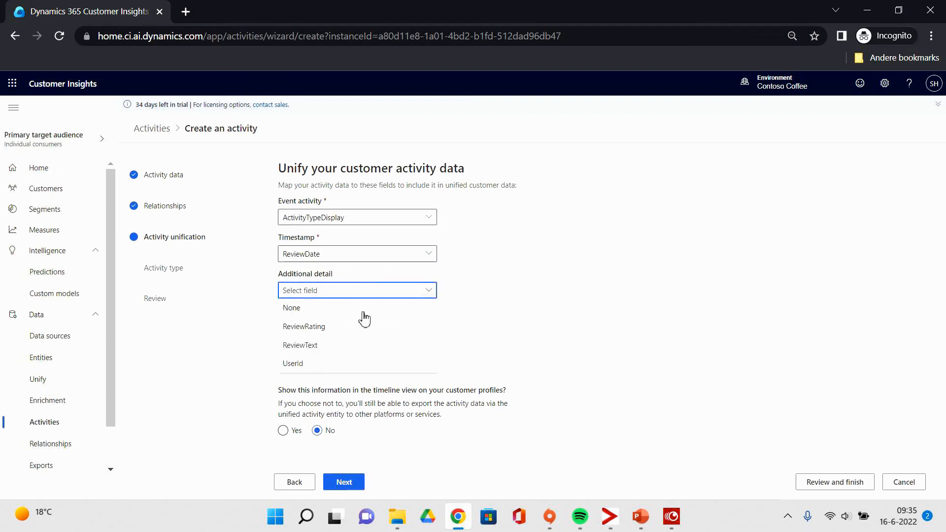
{"action": "left_click", "coordinate": [355, 344]}
Give the web reviews activity the Mail icon, show it in the customer profile timeline, and continue to the activity type
{"action": "left_click", "coordinate": [375, 326]}
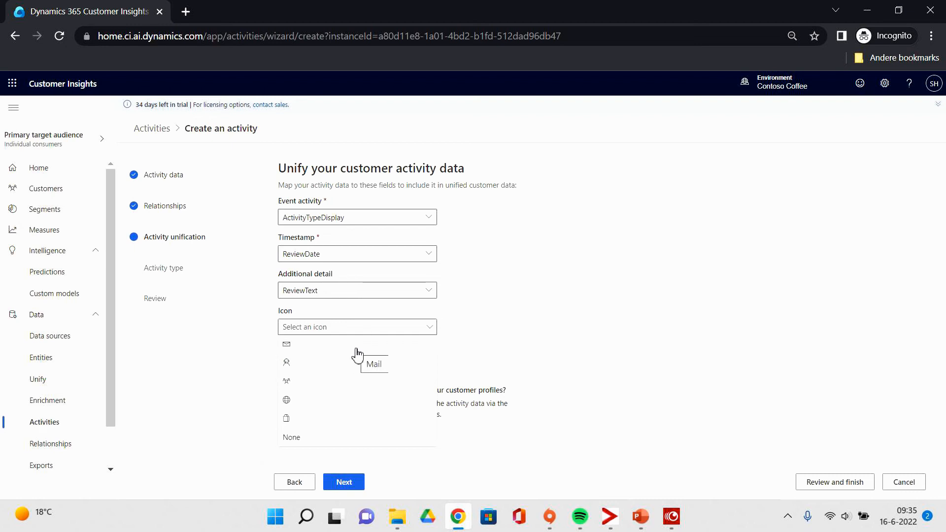
{"action": "left_click", "coordinate": [358, 350]}
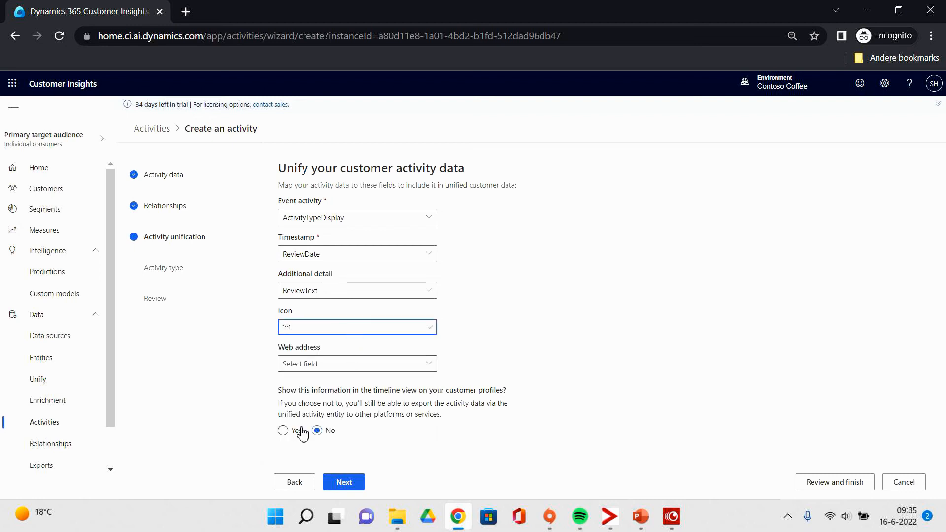
{"action": "left_click", "coordinate": [283, 431]}
{"action": "left_click", "coordinate": [344, 483]}
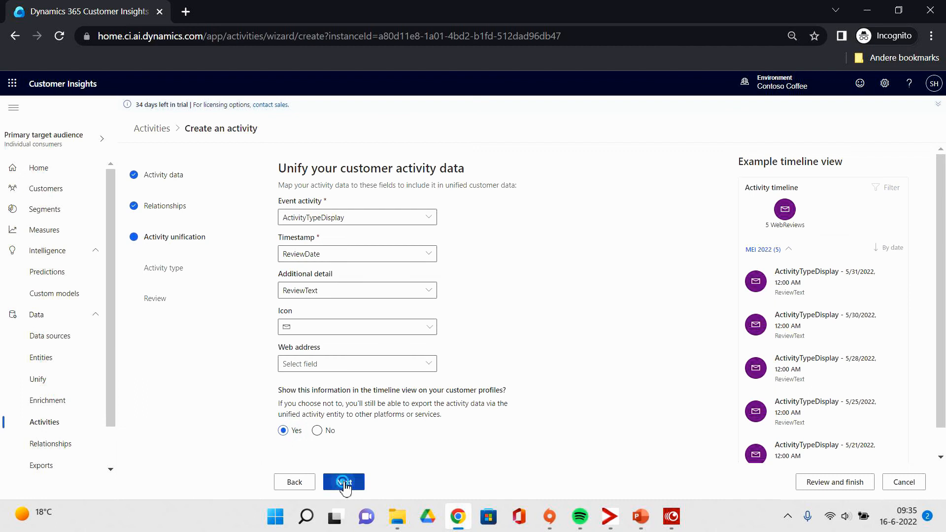
Set the activity type to Review and continue to the configuration summary
{"action": "left_click", "coordinate": [382, 225]}
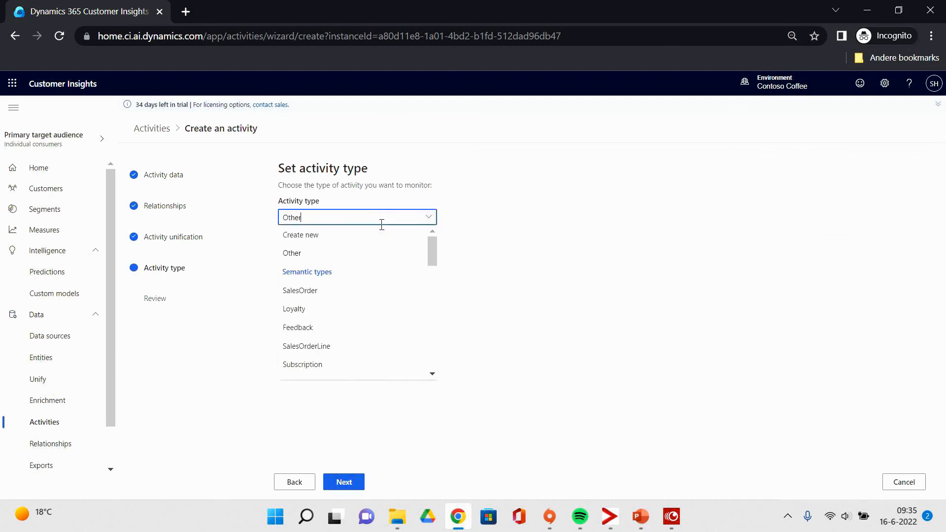
{"action": "left_click", "coordinate": [348, 217]}
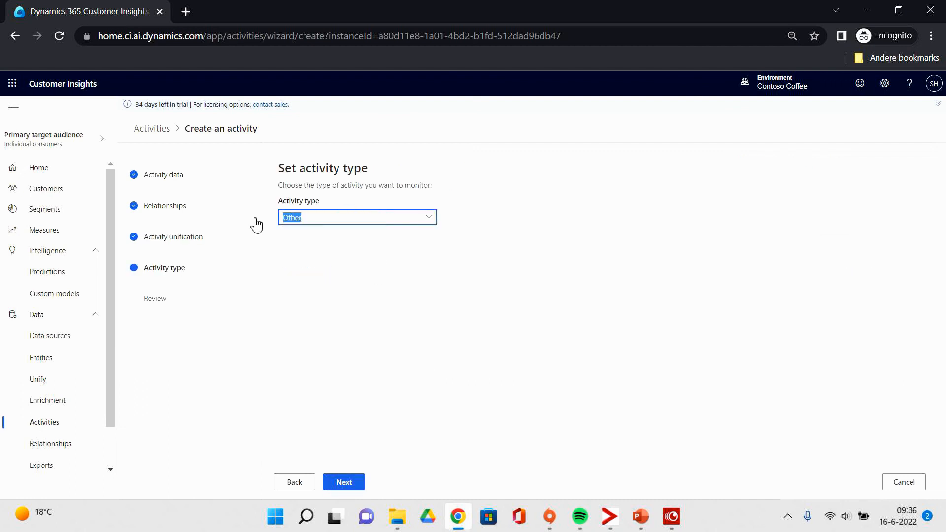
{"action": "type", "text": "Revi"}
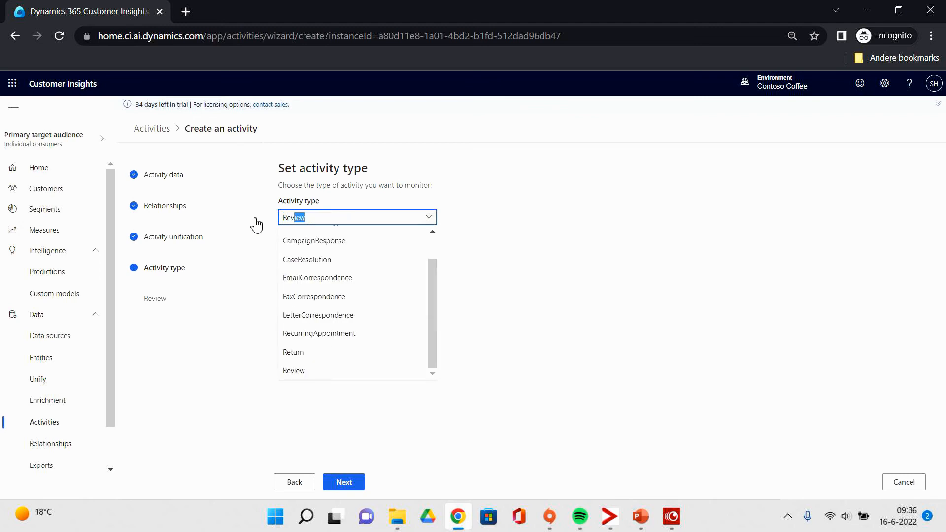
{"action": "type", "text": "ew"}
{"action": "left_click", "coordinate": [348, 258]}
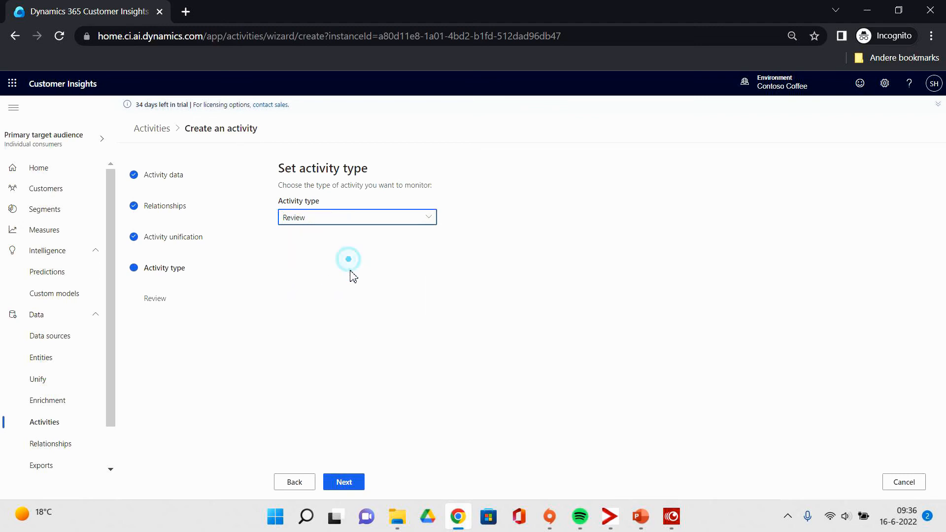
{"action": "left_click", "coordinate": [338, 480]}
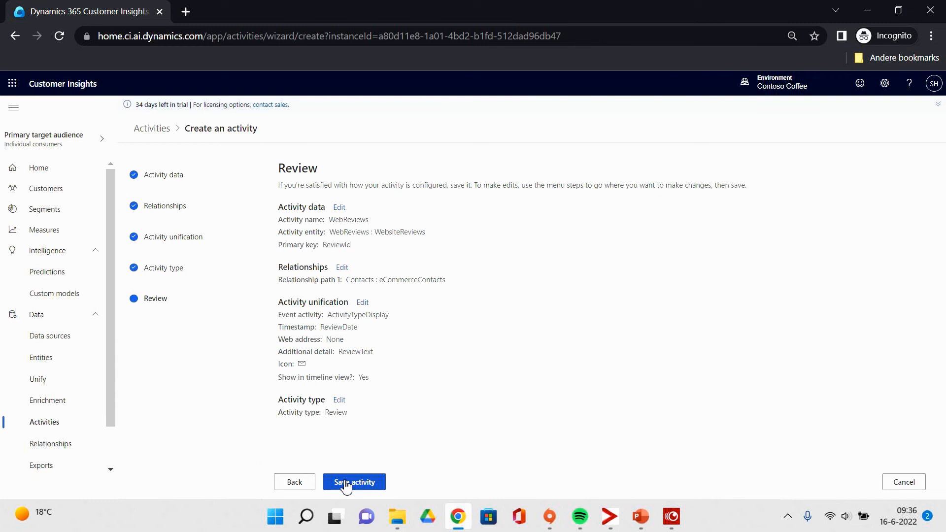
Save the WebReviews activity and run all configured activities
{"action": "left_click", "coordinate": [345, 483]}
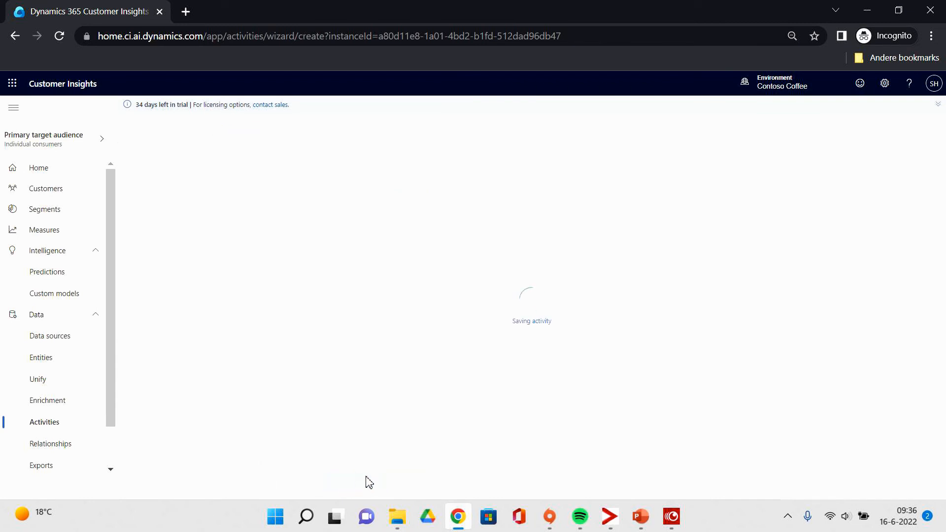
{"action": "left_click", "coordinate": [296, 481]}
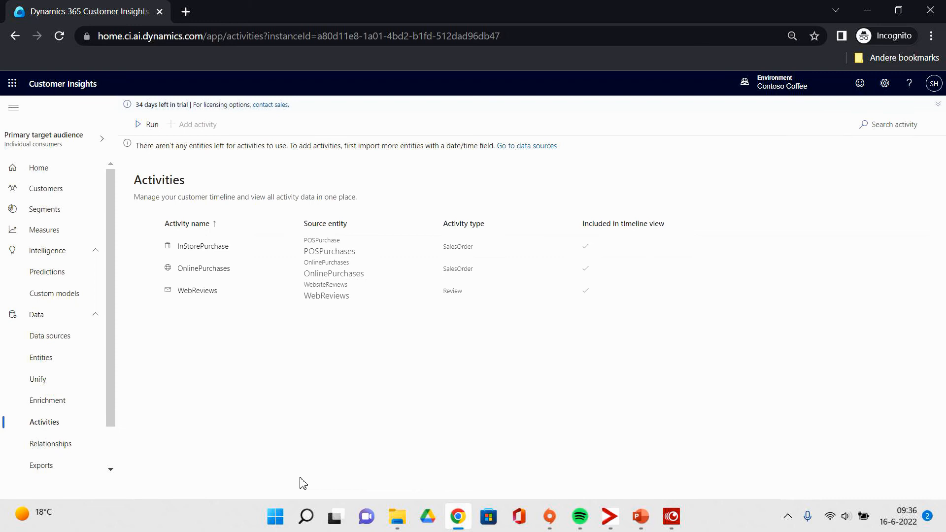
{"action": "left_click", "coordinate": [148, 125]}
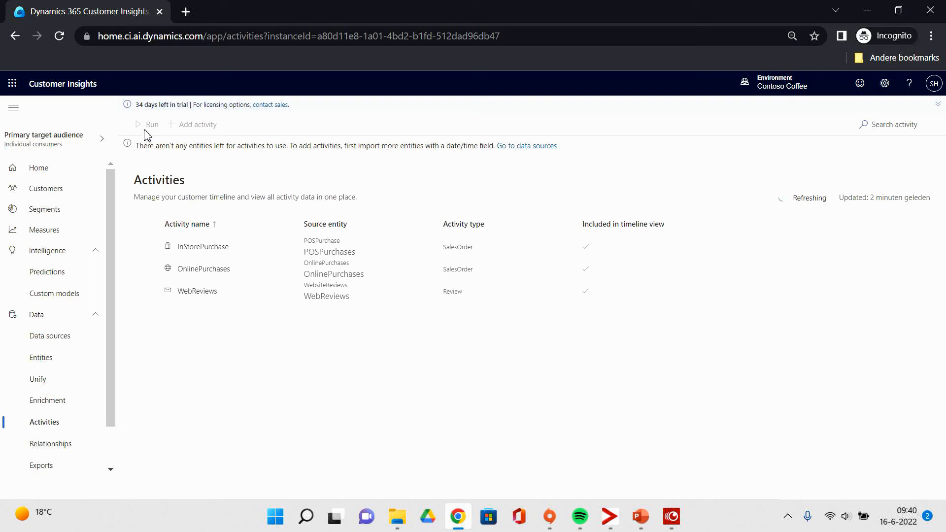
Open the entity relationships in the visualizer and examine how the activity entities link to the customer entities
{"action": "left_click", "coordinate": [67, 451]}
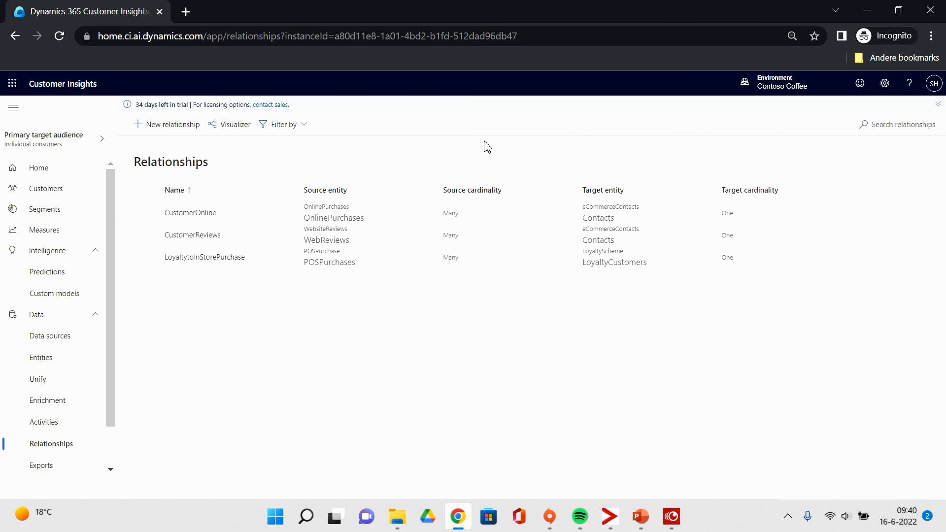
{"action": "left_click", "coordinate": [234, 126]}
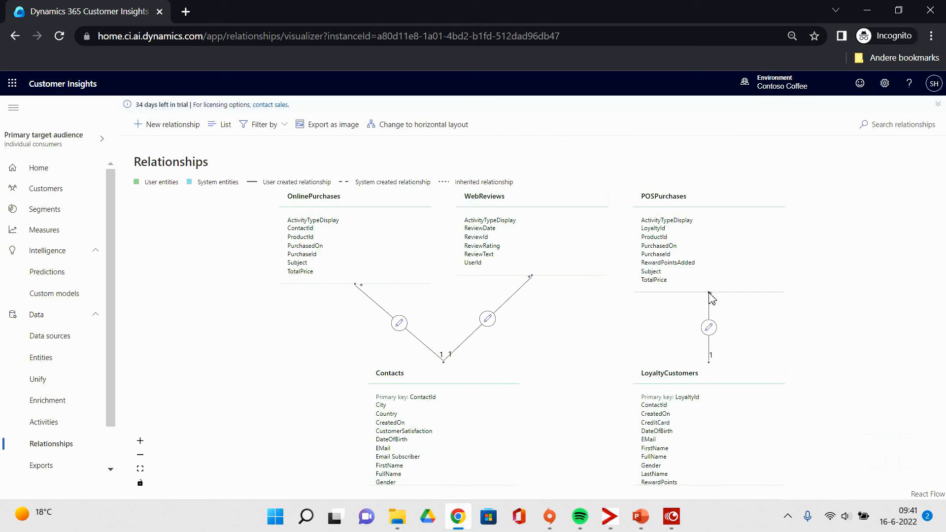
{"action": "left_click", "coordinate": [709, 294]}
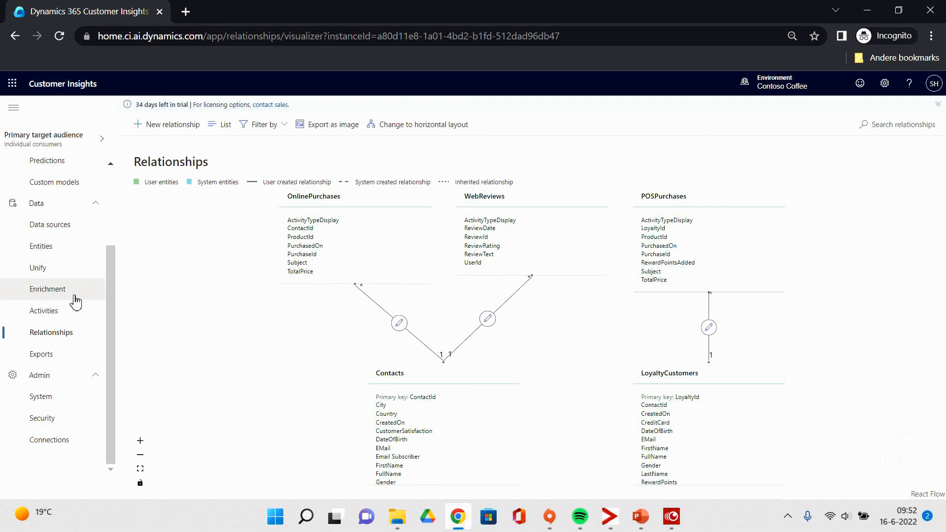
Open the first listed customer's profile, filter its activity timeline to WebReviews and clear the filter again
{"action": "scroll", "coordinate": [79, 299], "scroll_direction": "up", "scroll_amount": 3}
{"action": "left_click", "coordinate": [60, 189]}
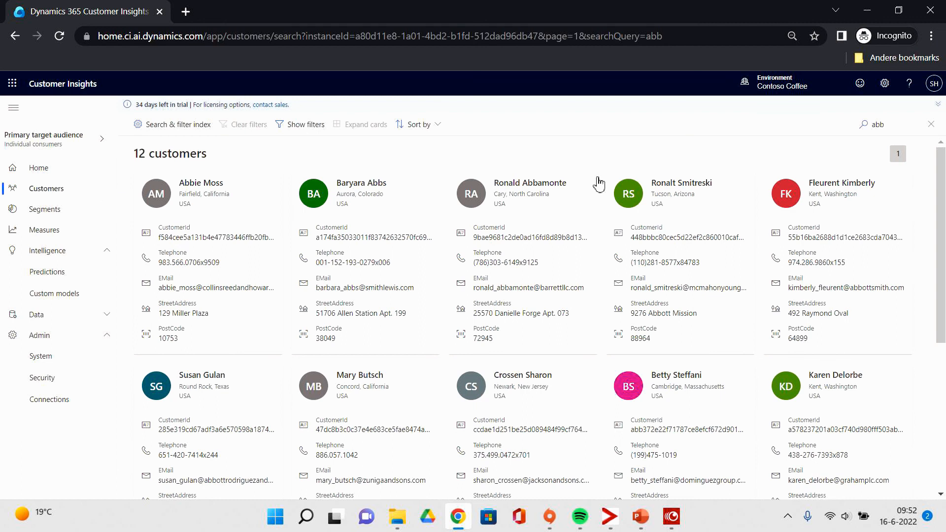
{"action": "left_click", "coordinate": [220, 209]}
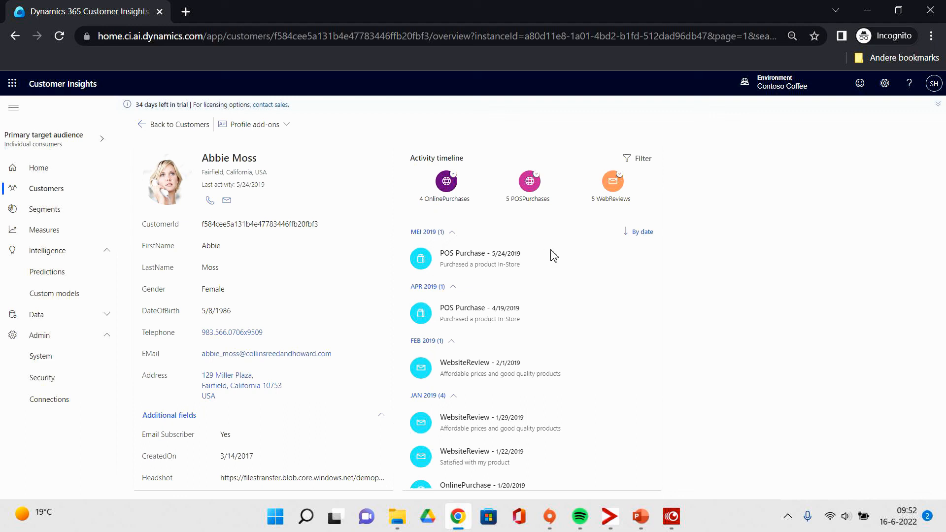
{"action": "left_click", "coordinate": [622, 187]}
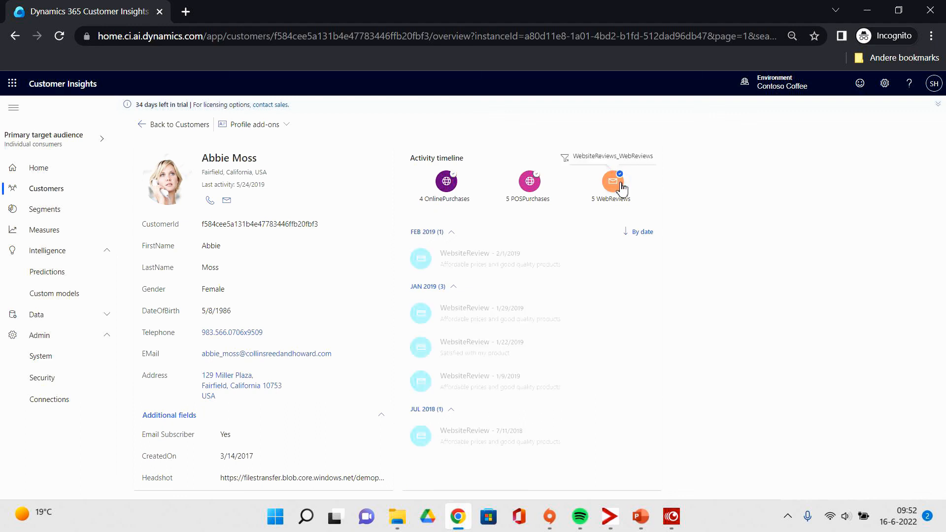
{"action": "left_click", "coordinate": [622, 188]}
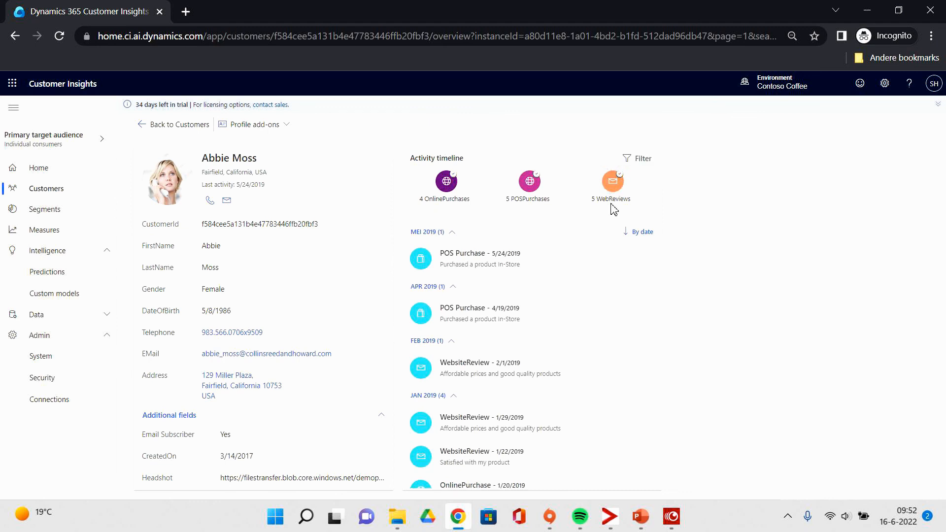